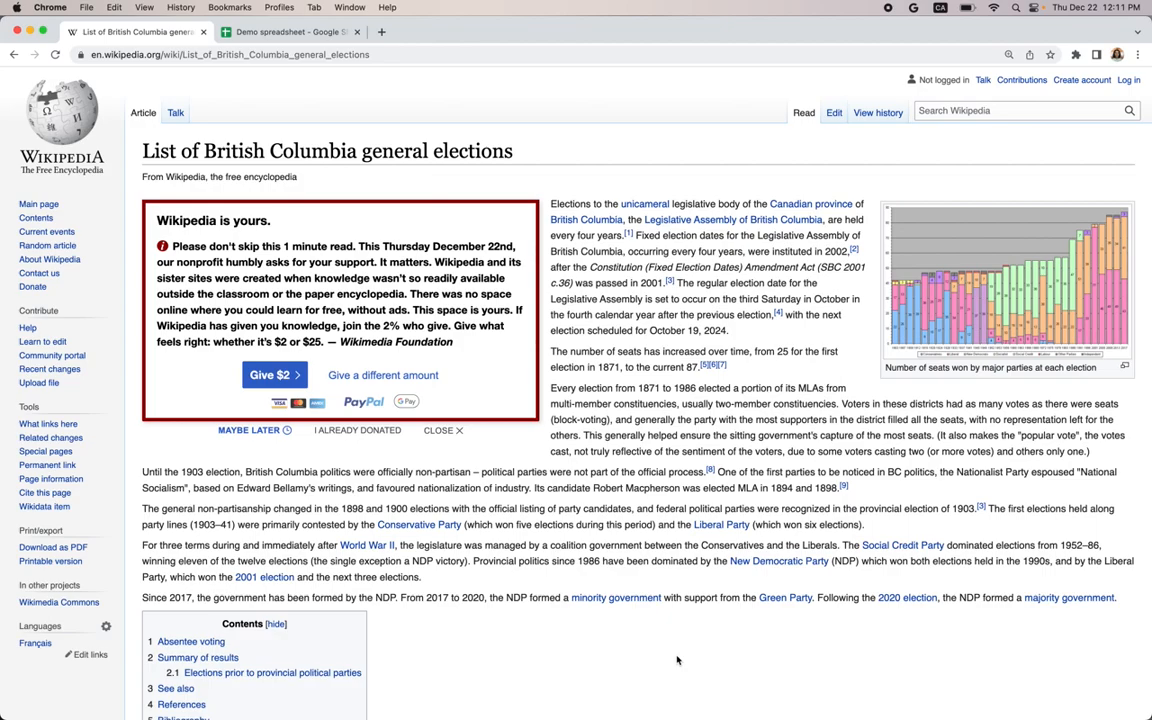
- Start an IMPORTHTML formula in cell A1 of the demo spreadsheet for the Wikipedia elections table
scroll(676, 660, down, 15)
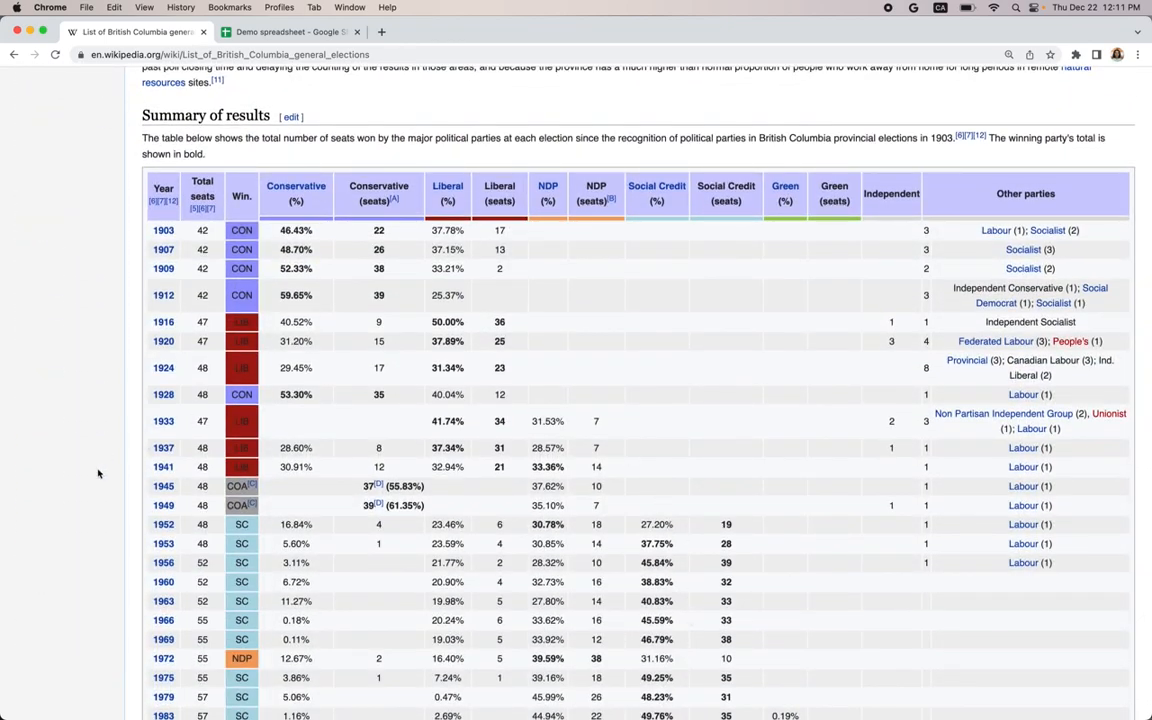
scroll(98, 470, down, 1)
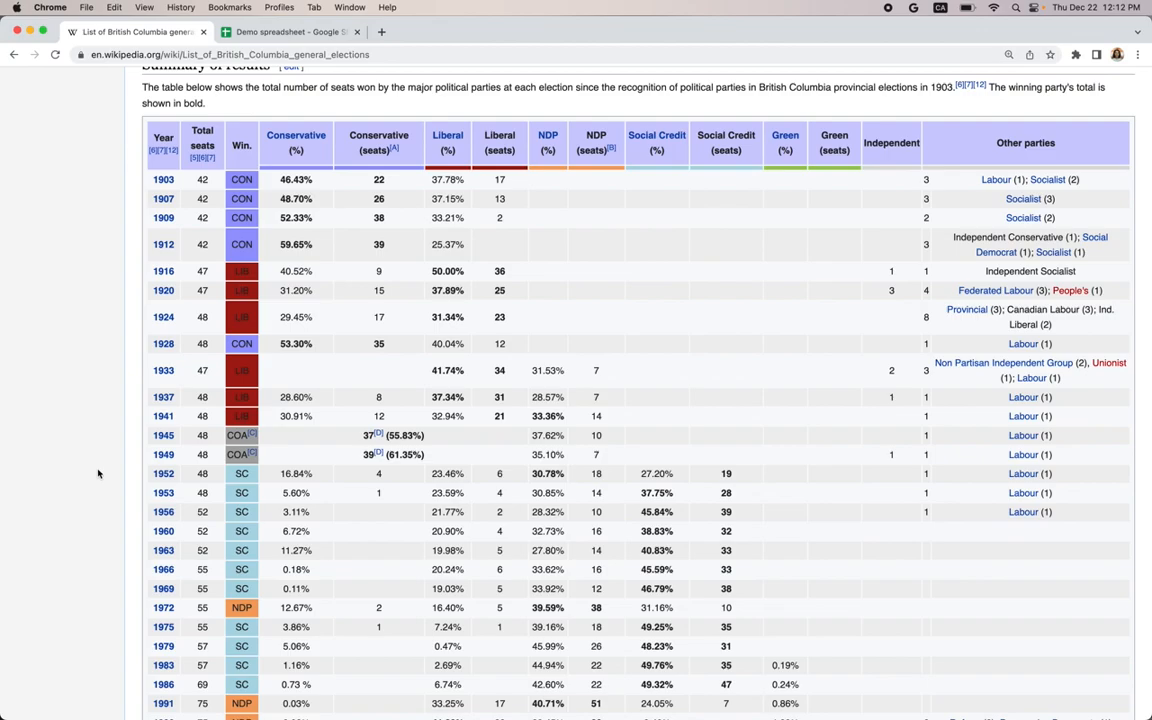
click(242, 34)
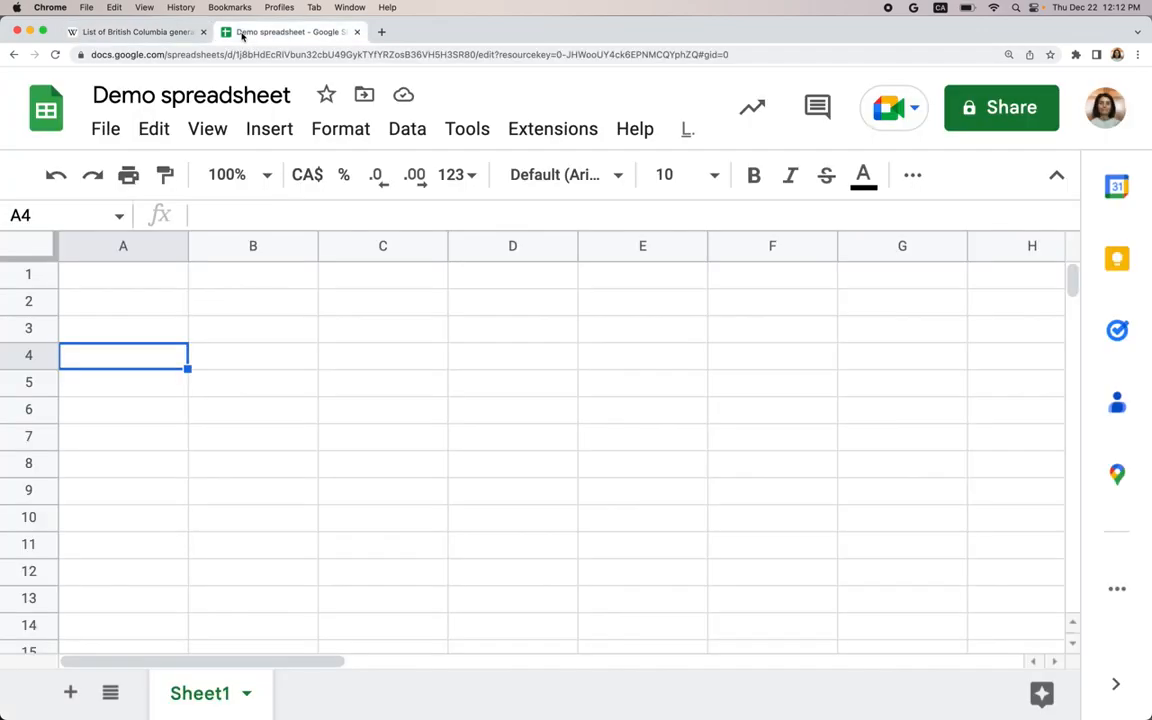
click(124, 285)
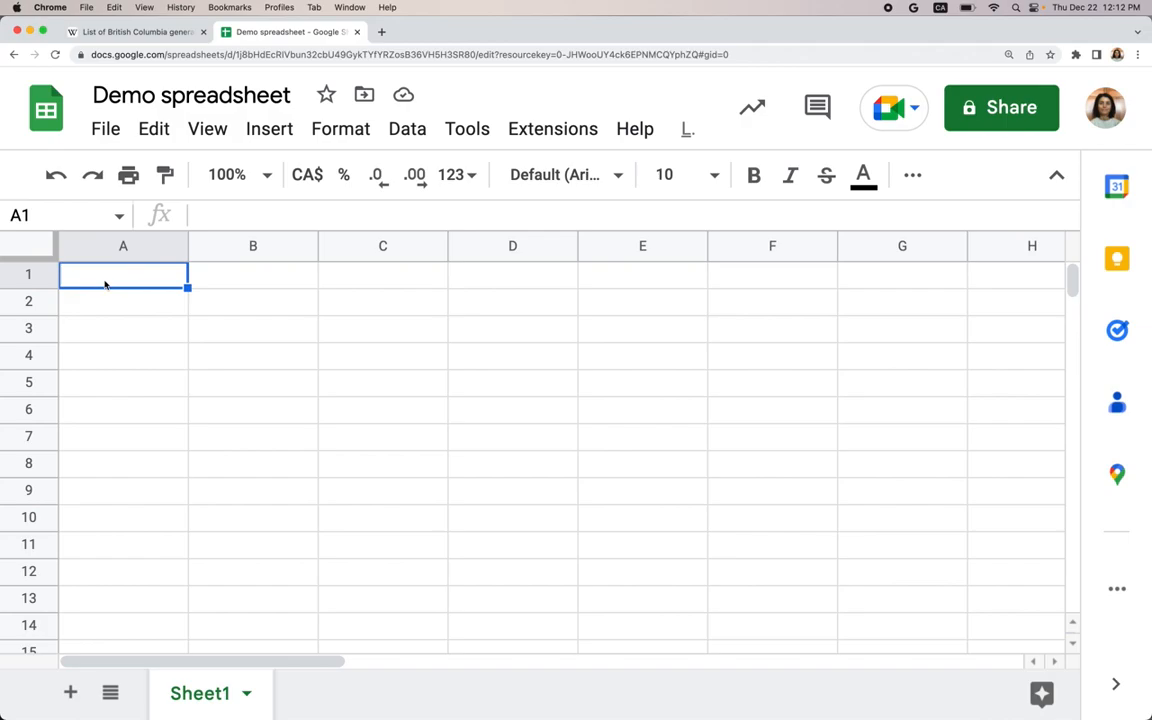
text(=)
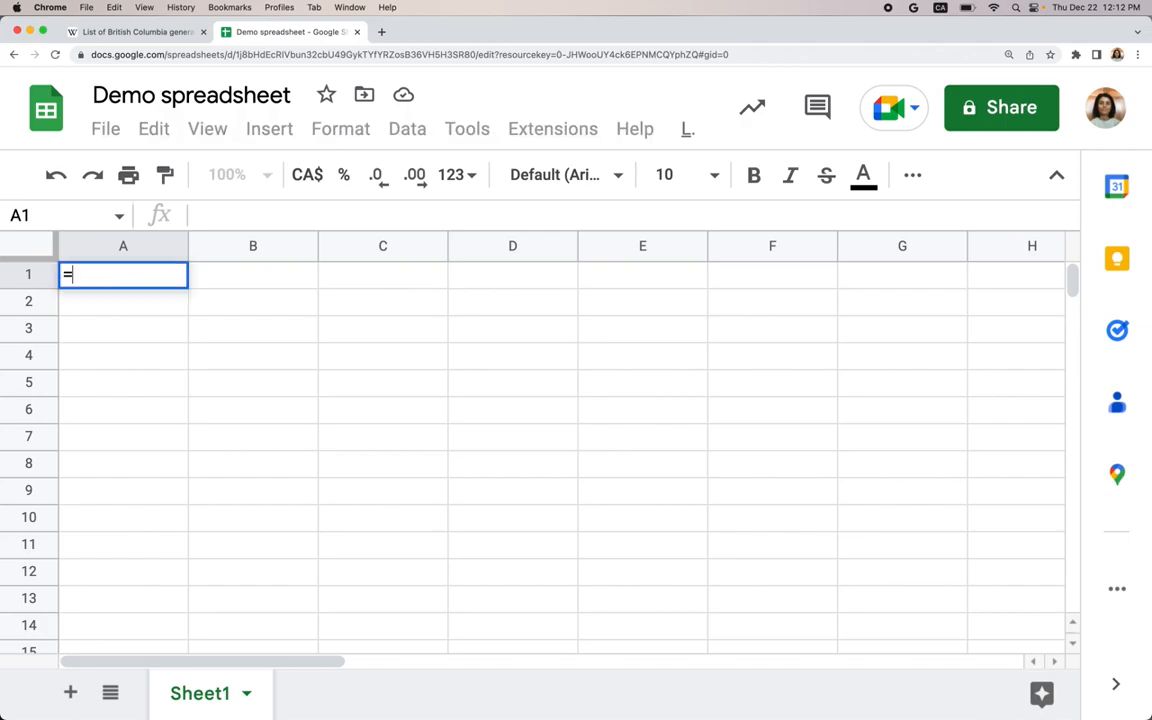
text(impor)
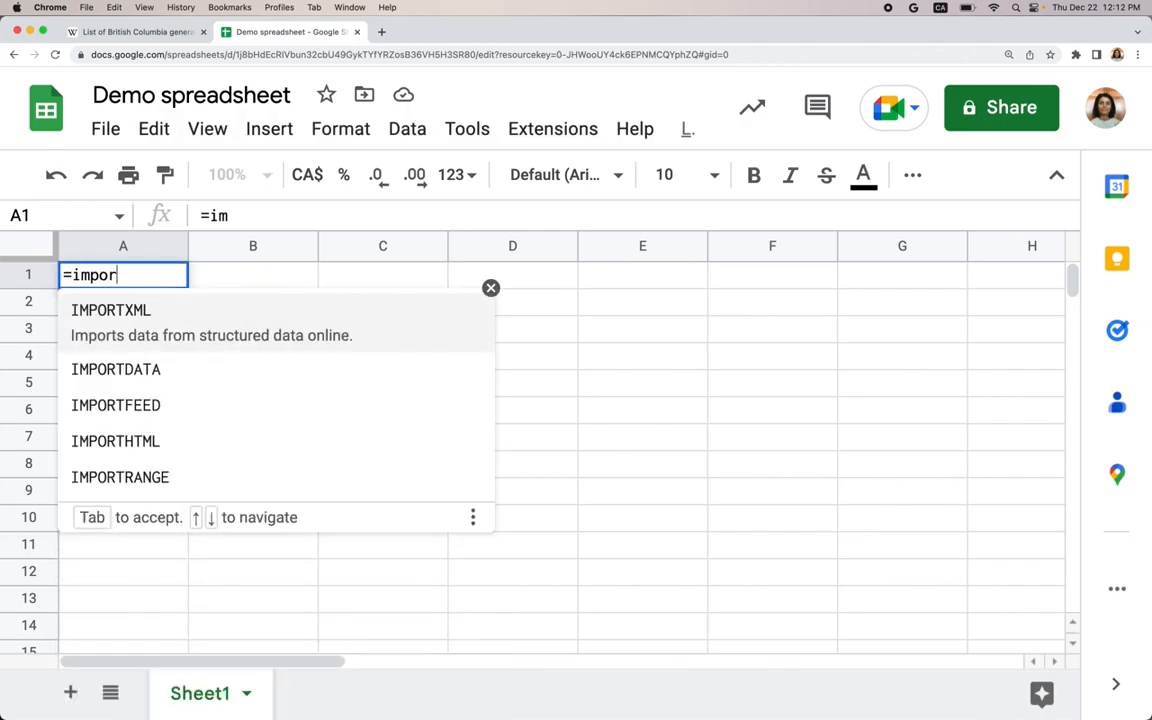
text(thtml)
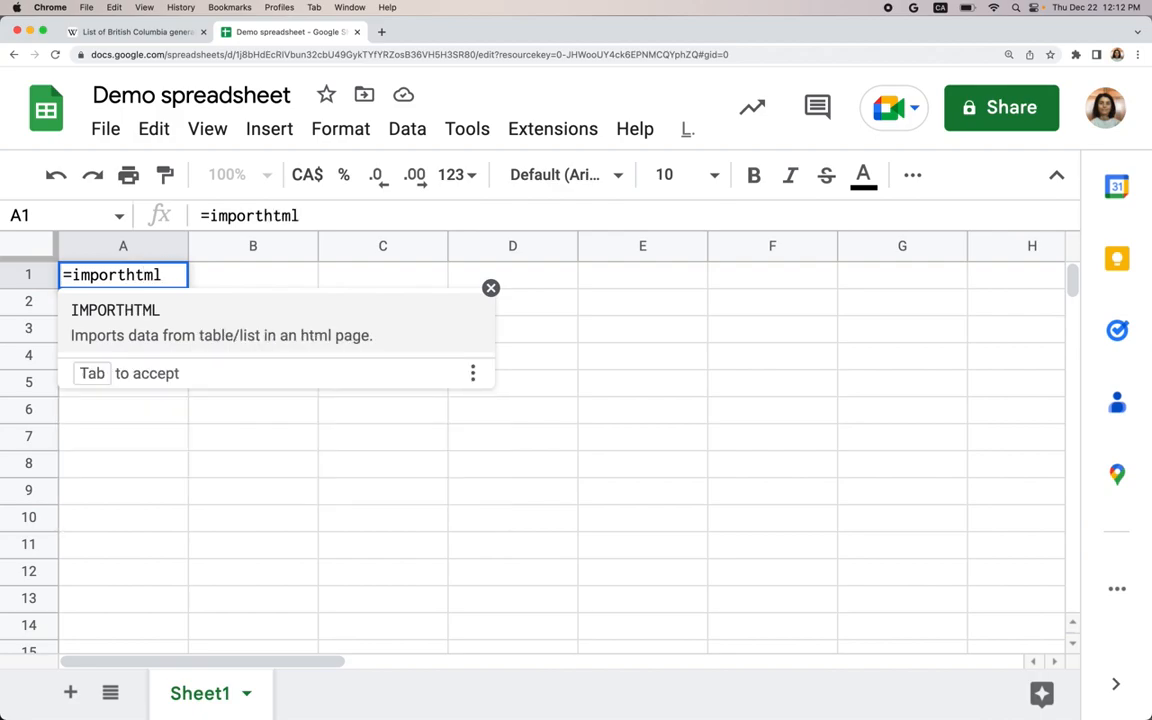
text(()
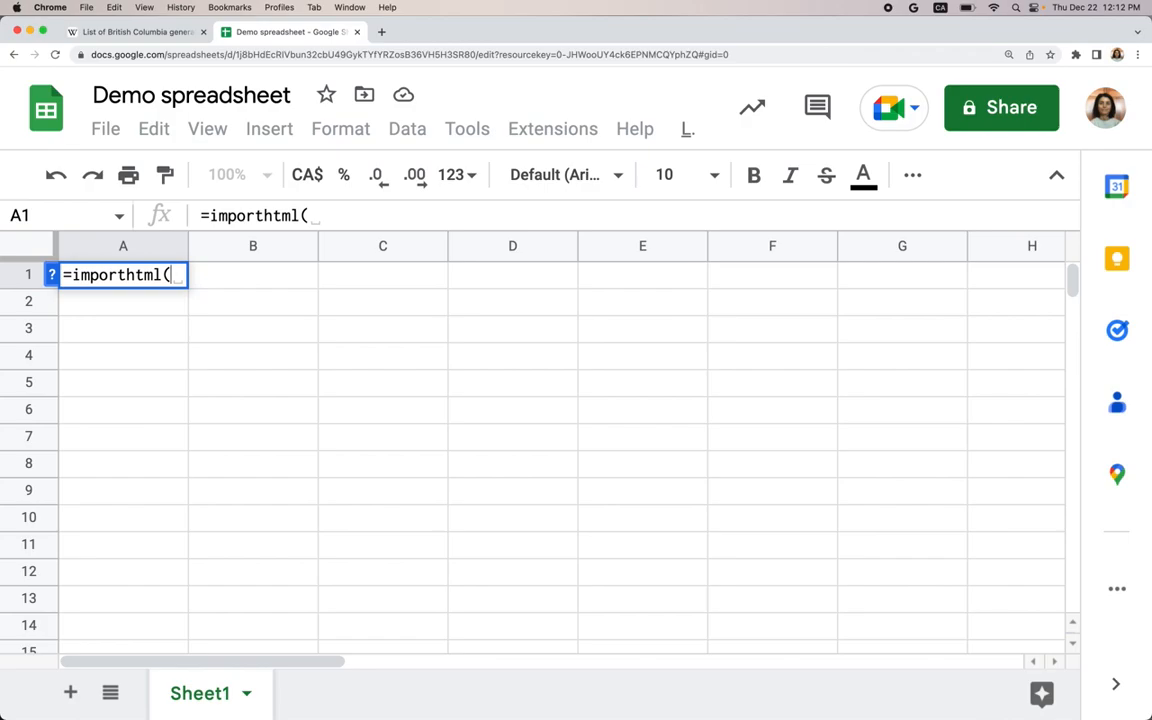
- Copy the Wikipedia page's URL and paste it in quotes as the formula's first argument
click(125, 34)
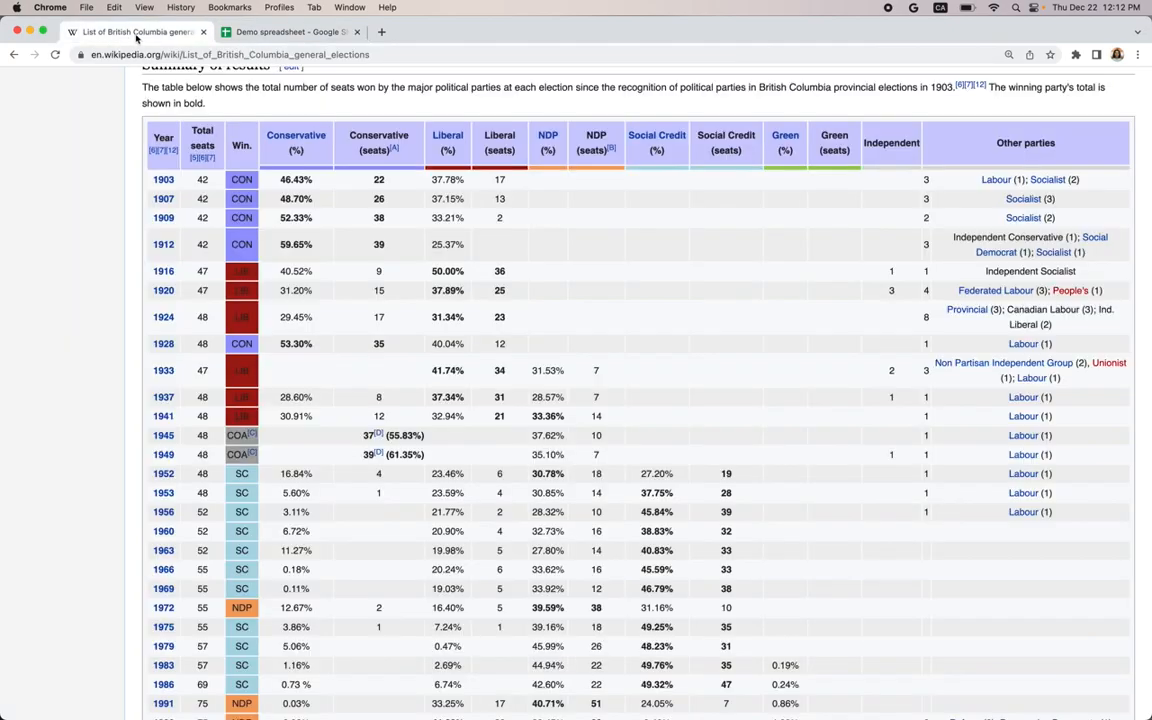
click(131, 53)
key(super+c)
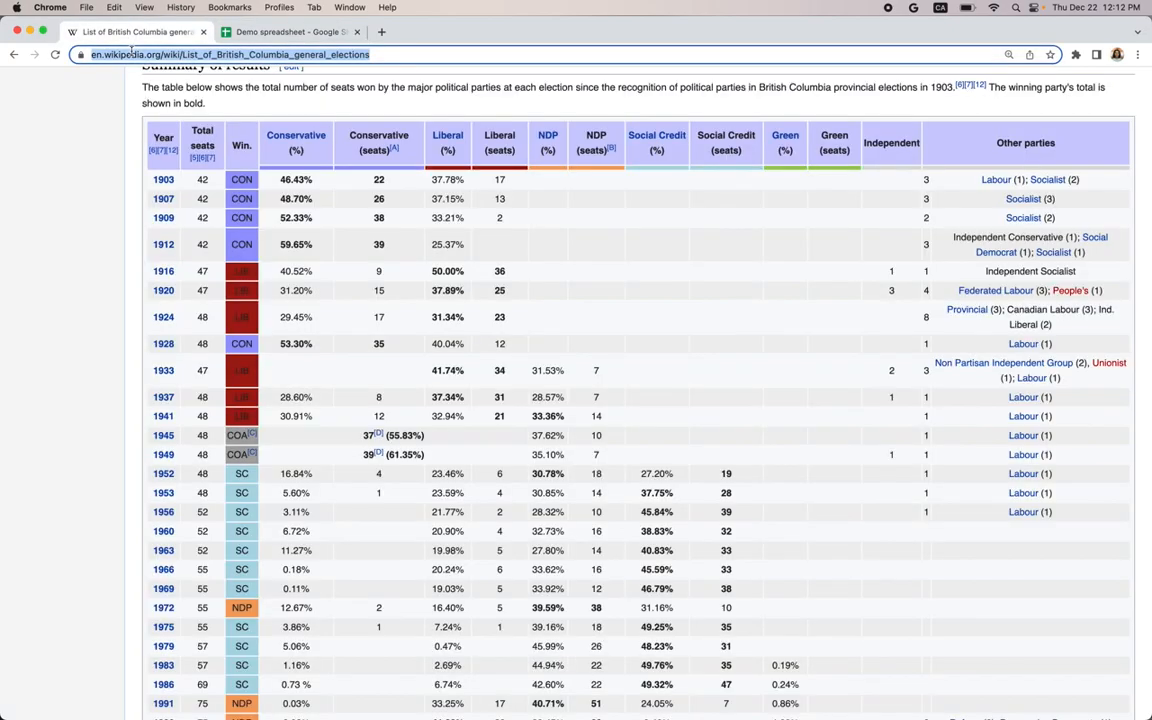
click(257, 33)
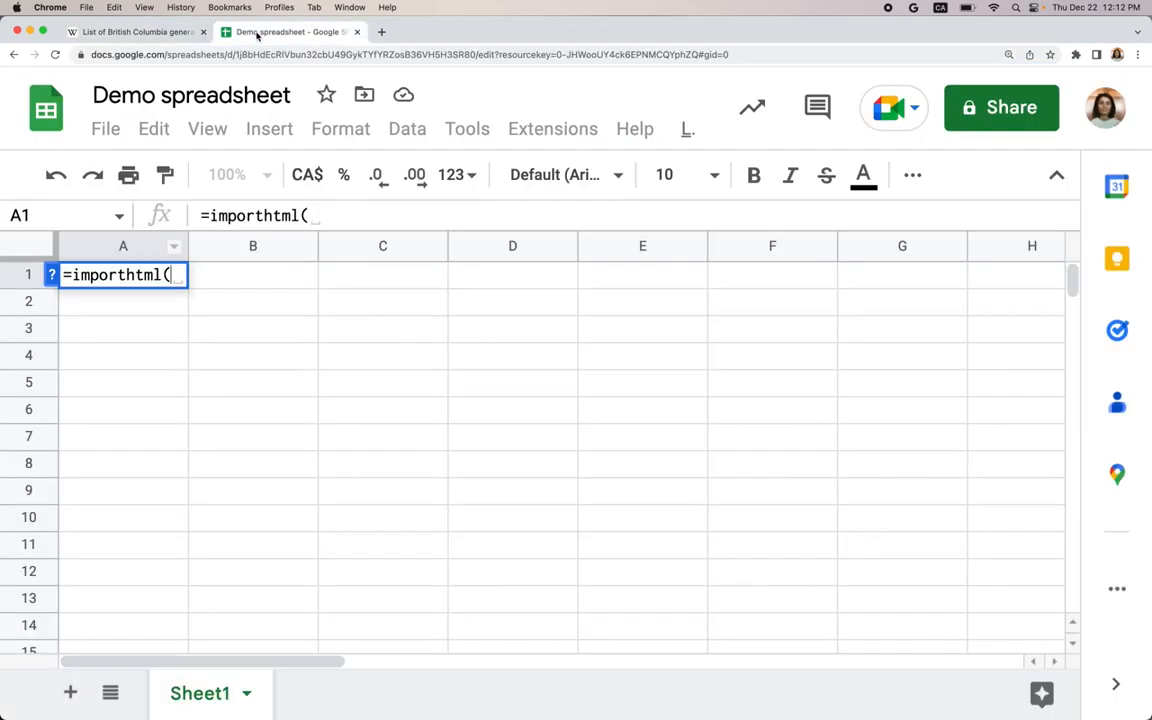
text(")
key(super+v)
text(")
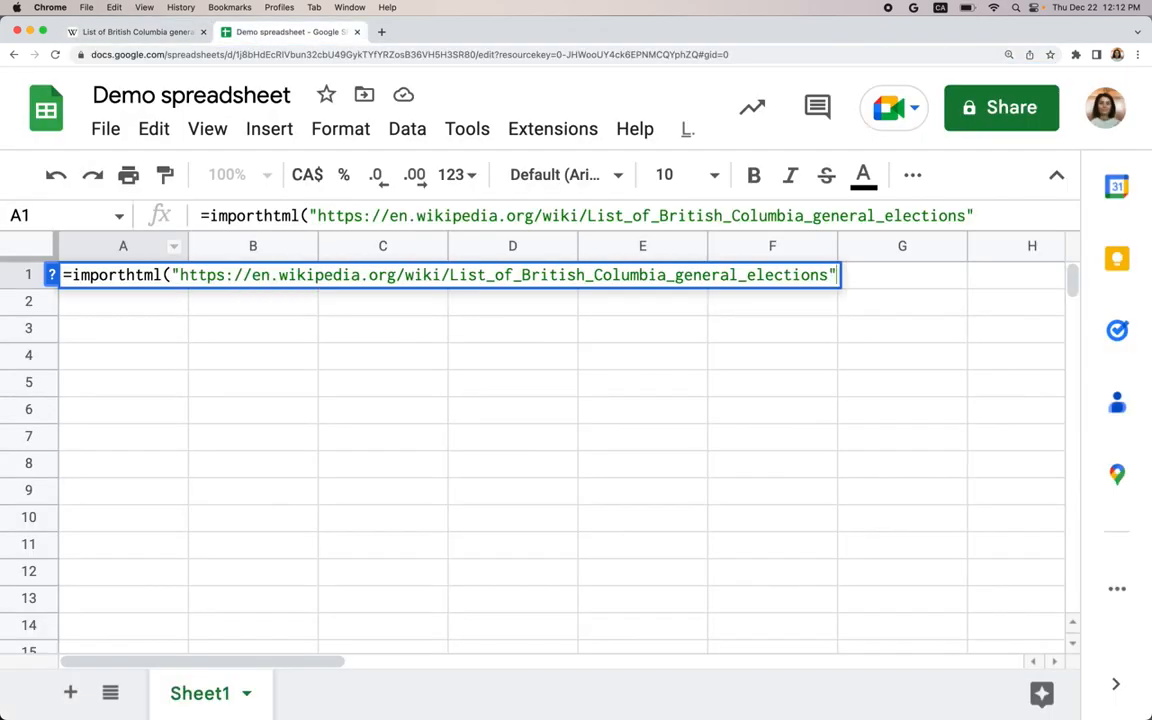
text(,)
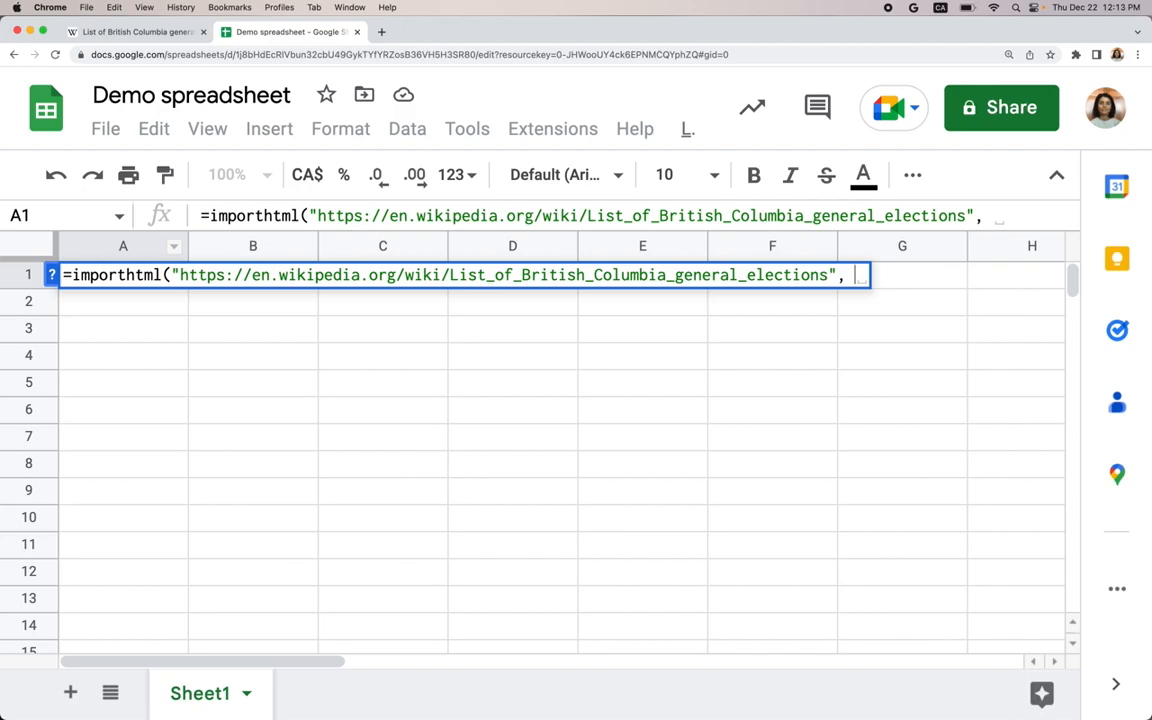
- Add "table" and table index 5 as the remaining arguments and enter the formula
text("table")
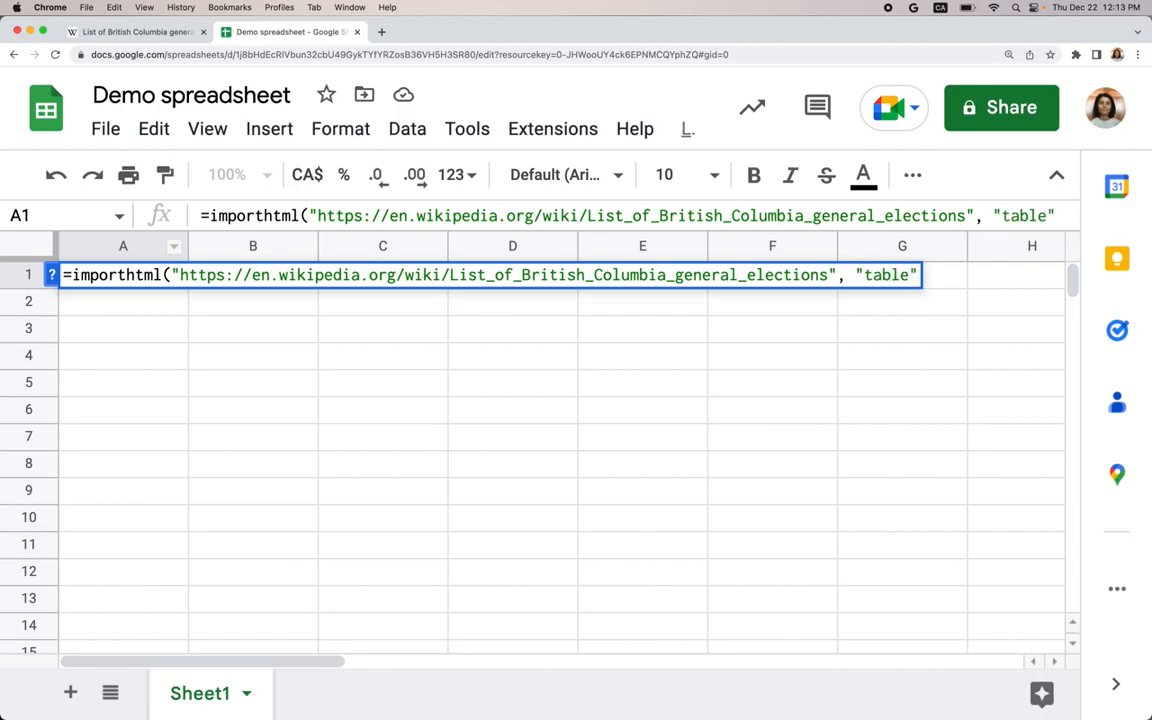
text(,)
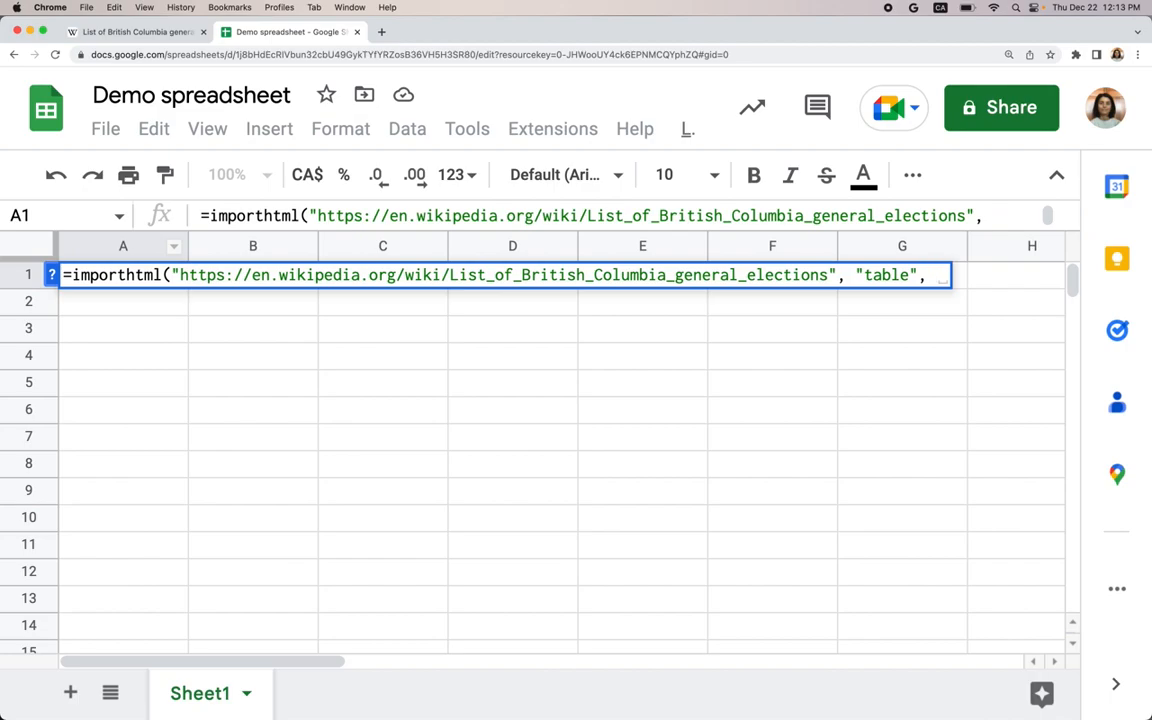
text(1)
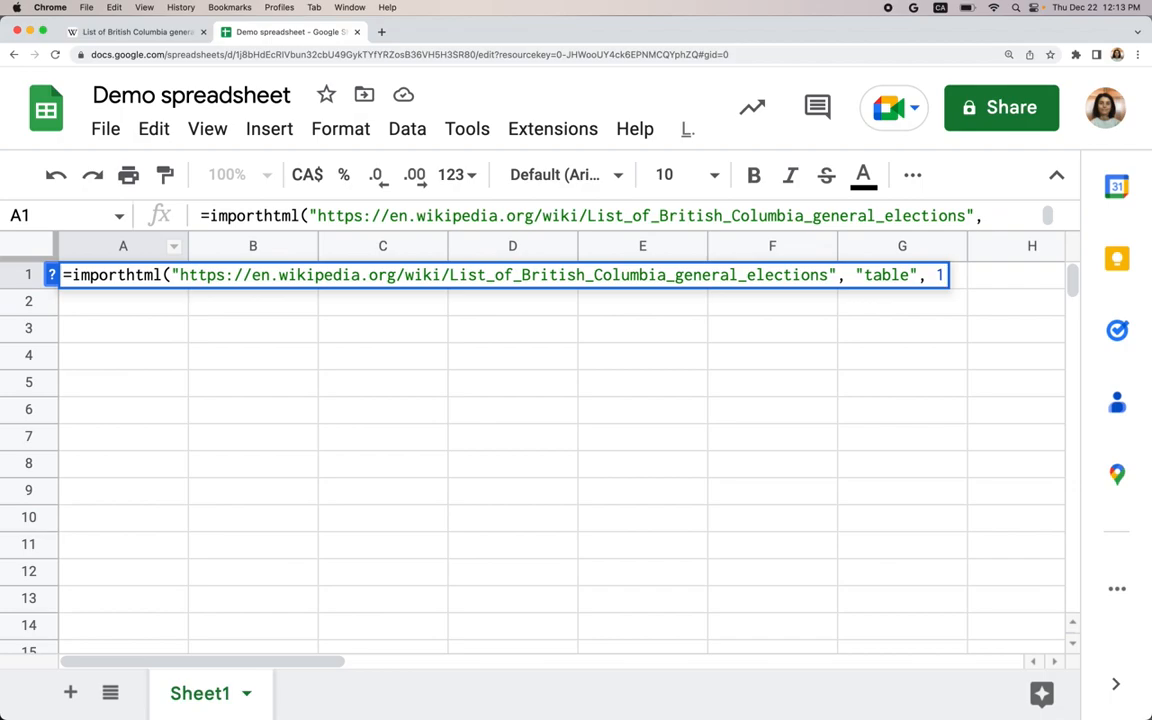
key(BackSpace)
text(5)
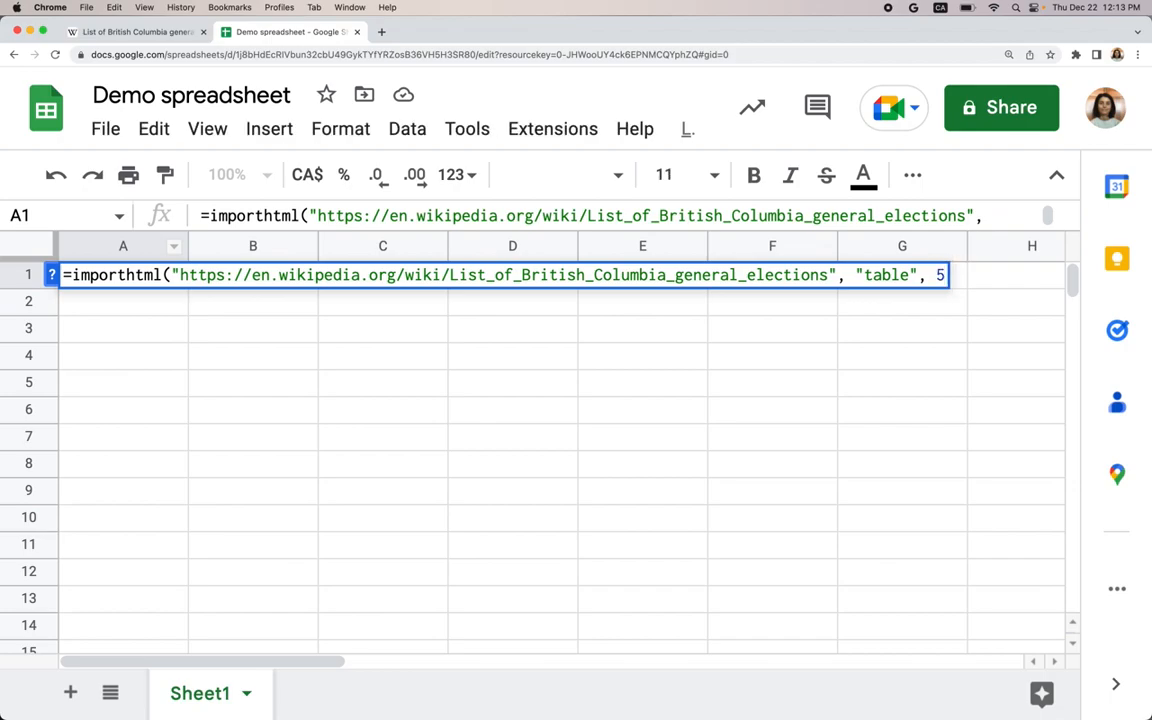
text())
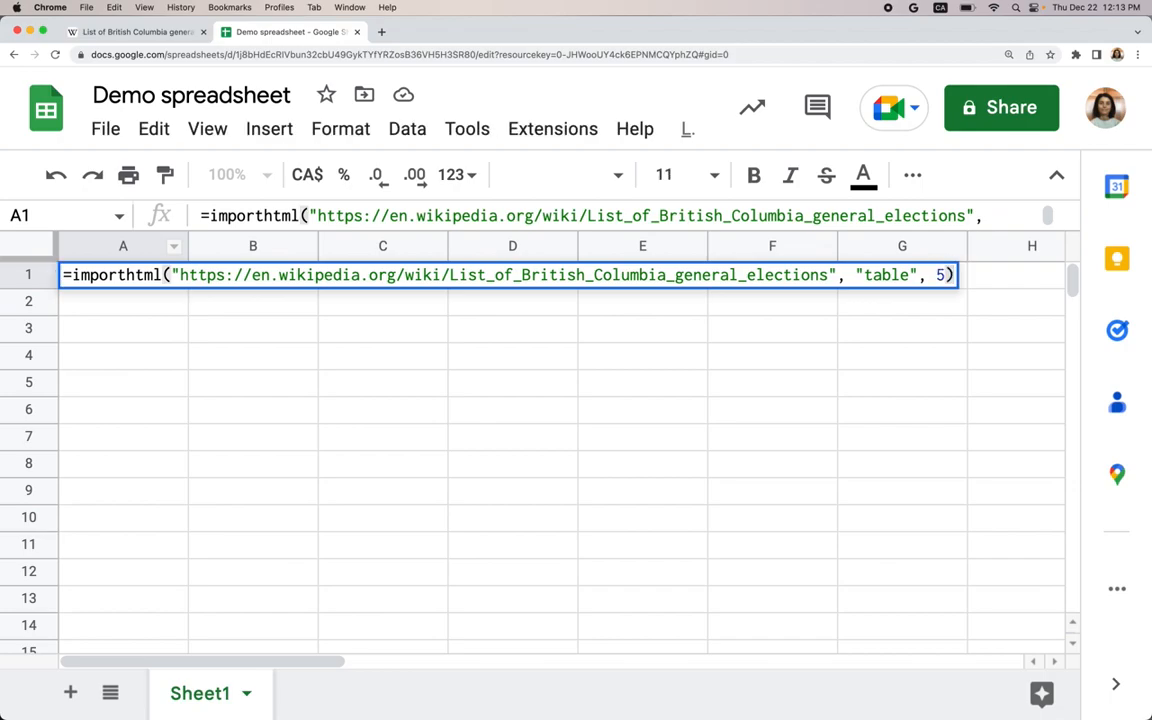
key(Return)
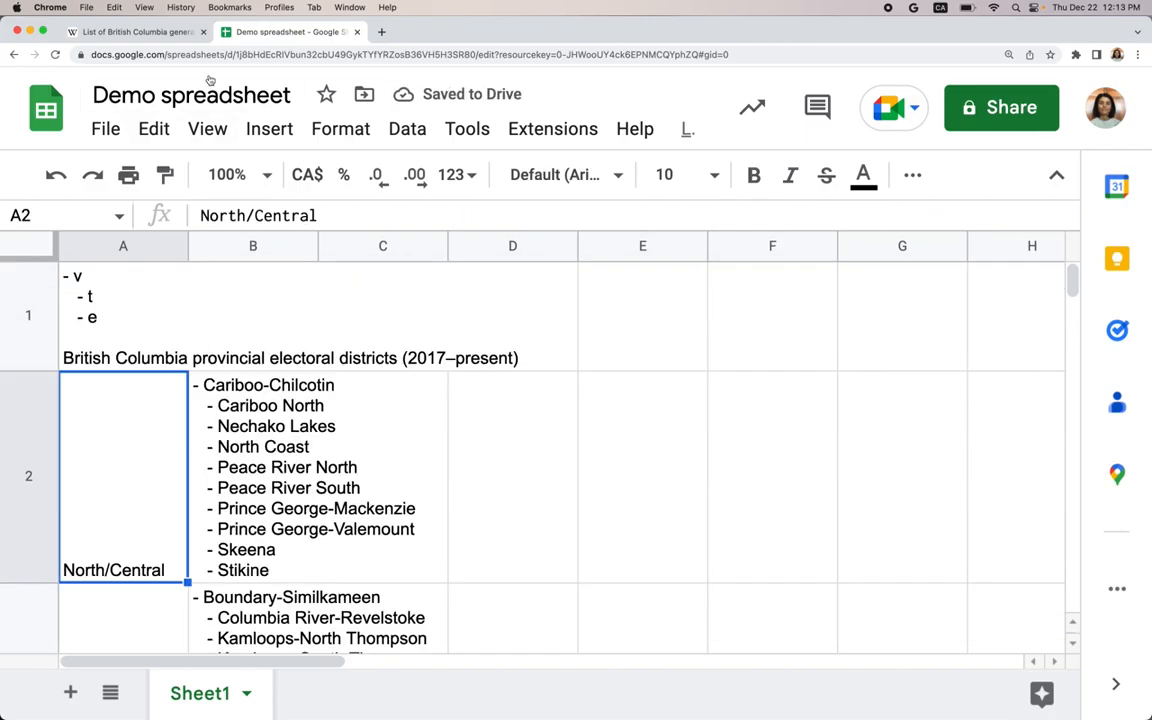
- Change the table index in the A1 formula to 2
click(140, 31)
scroll(250, 430, down, 2)
scroll(252, 432, down, 15)
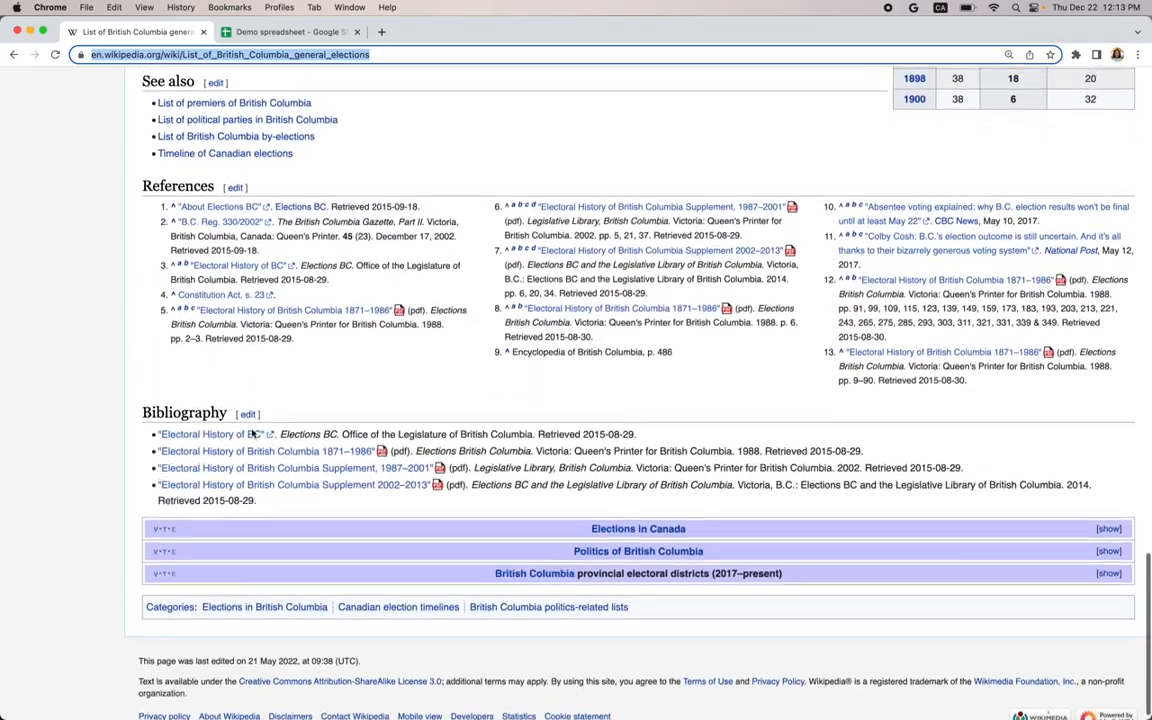
scroll(253, 435, up, 4)
scroll(349, 226, up, 3)
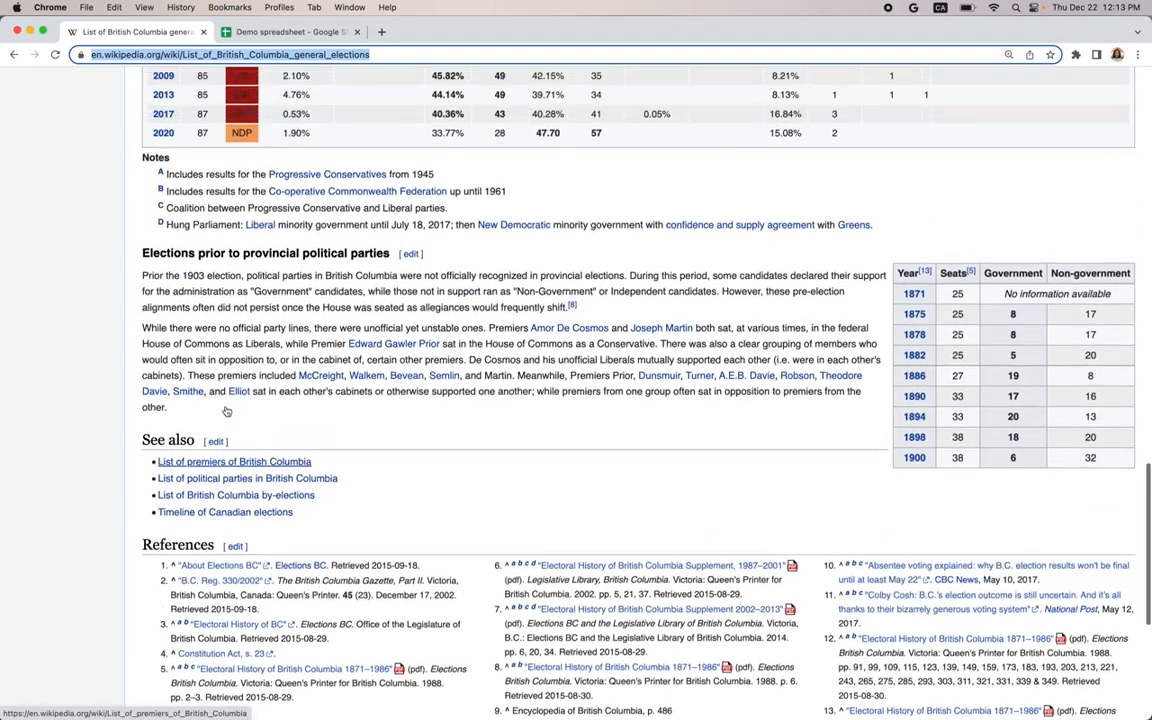
click(263, 32)
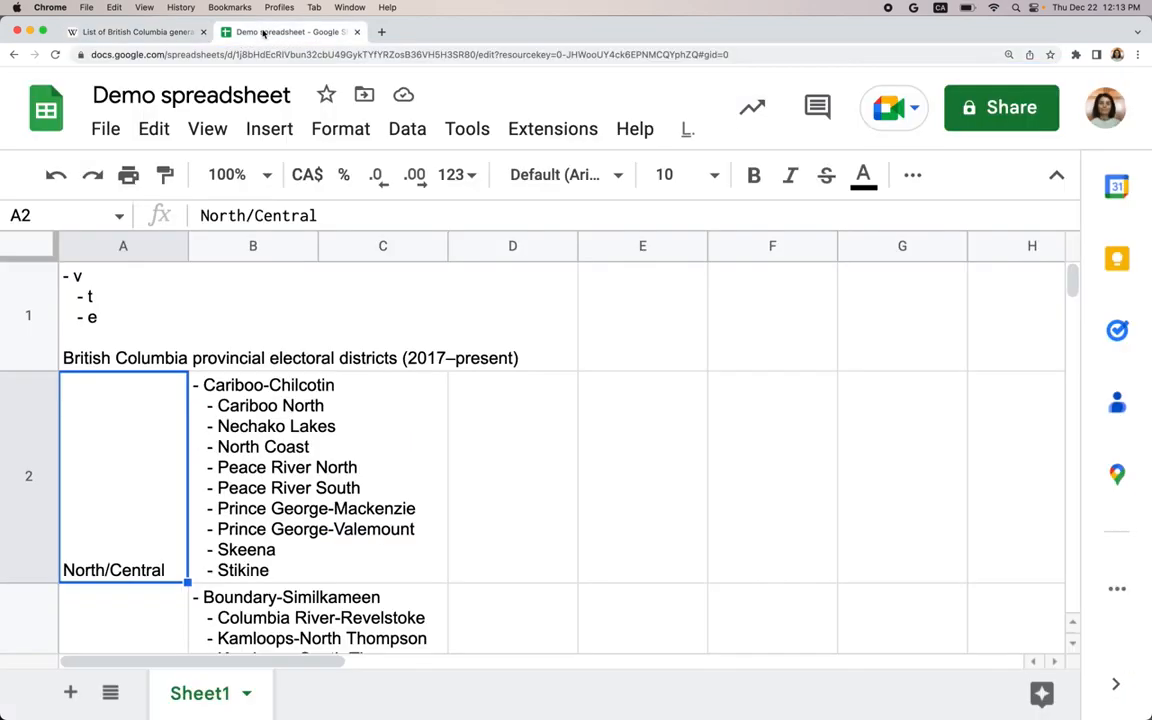
click(105, 300)
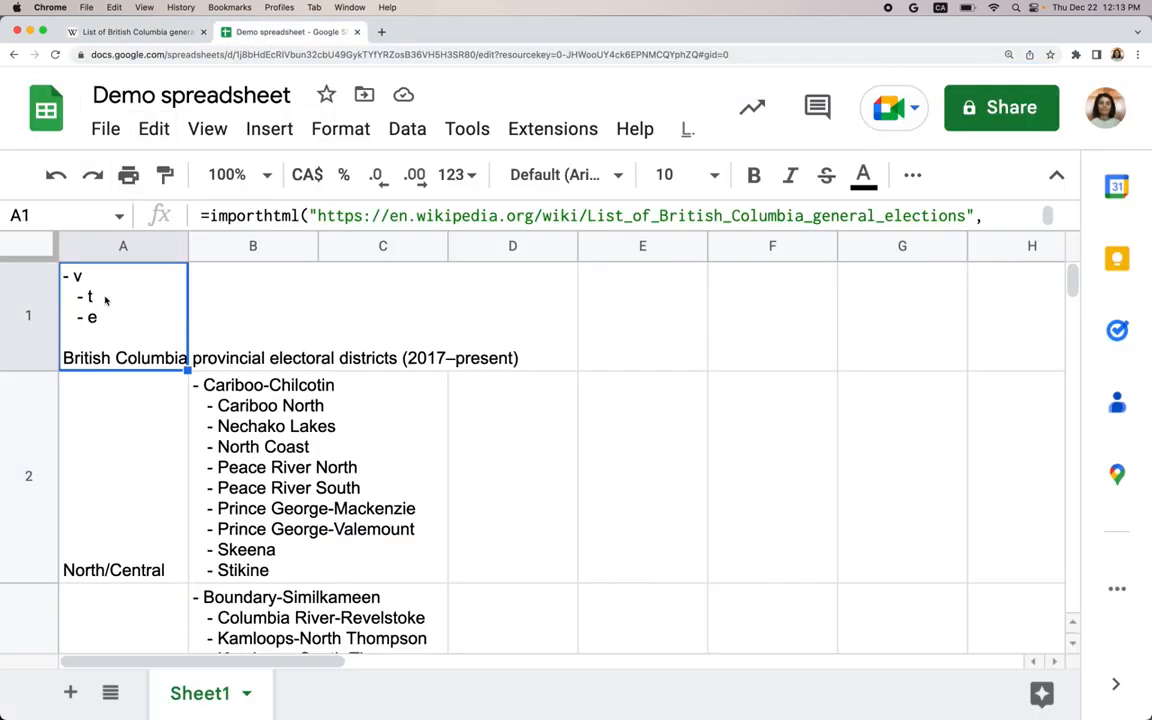
double_click(105, 300)
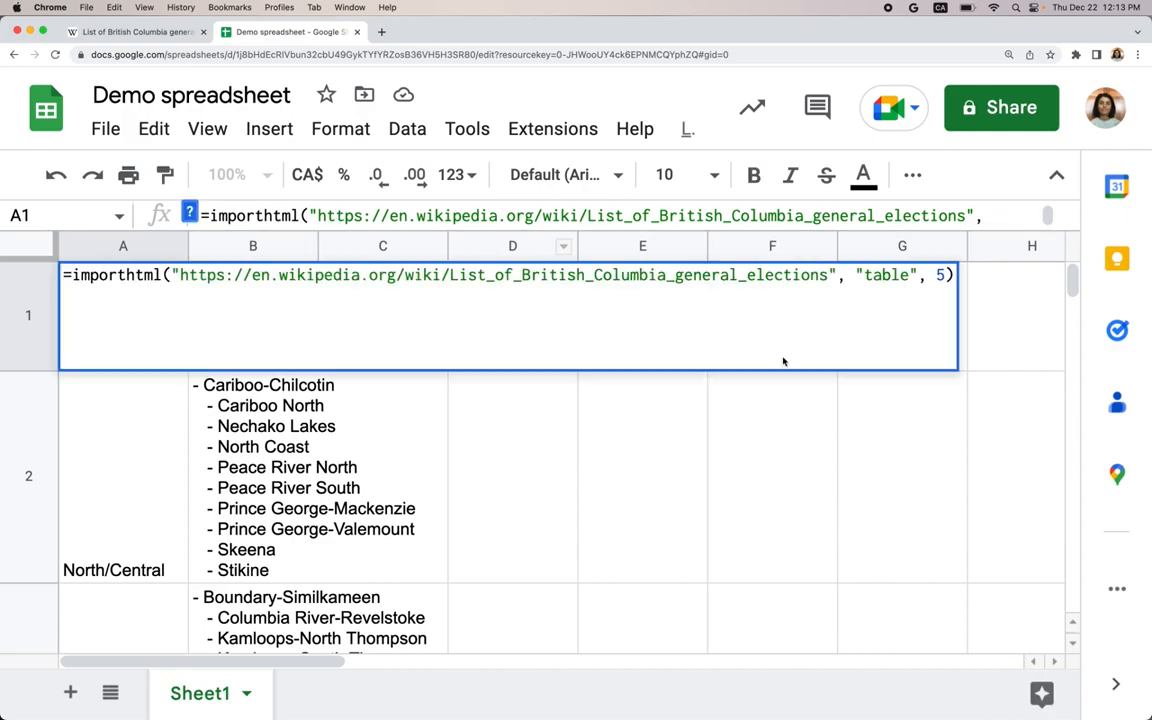
double_click(940, 275)
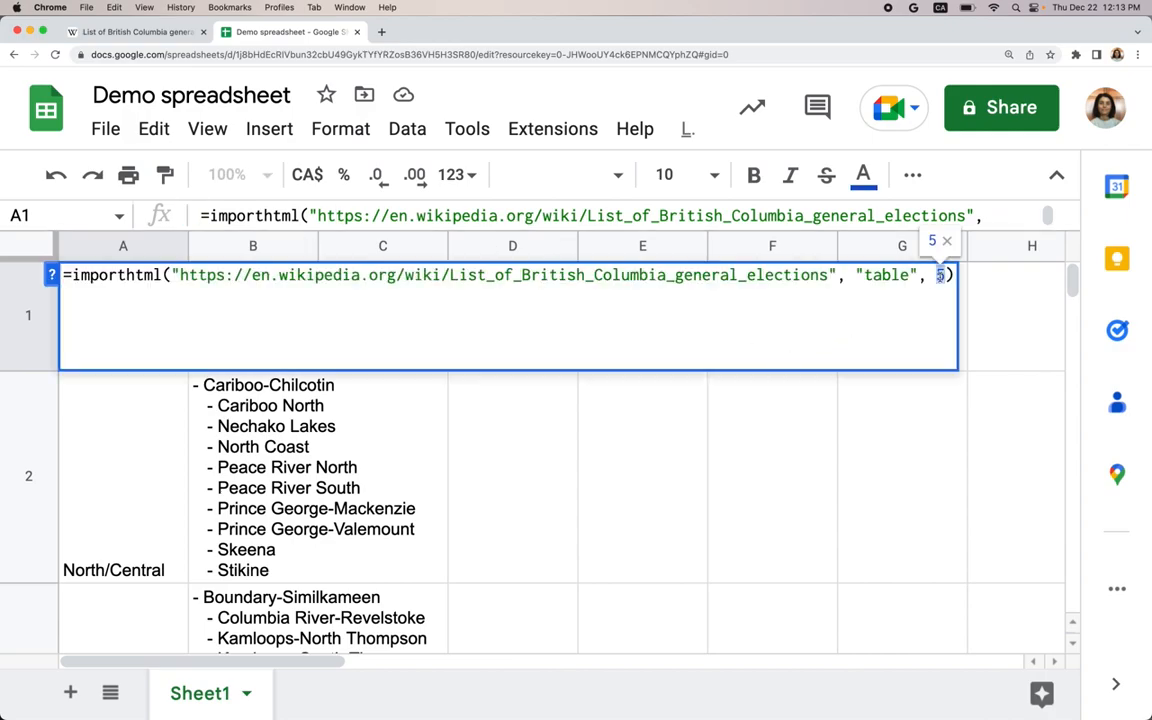
text(2)
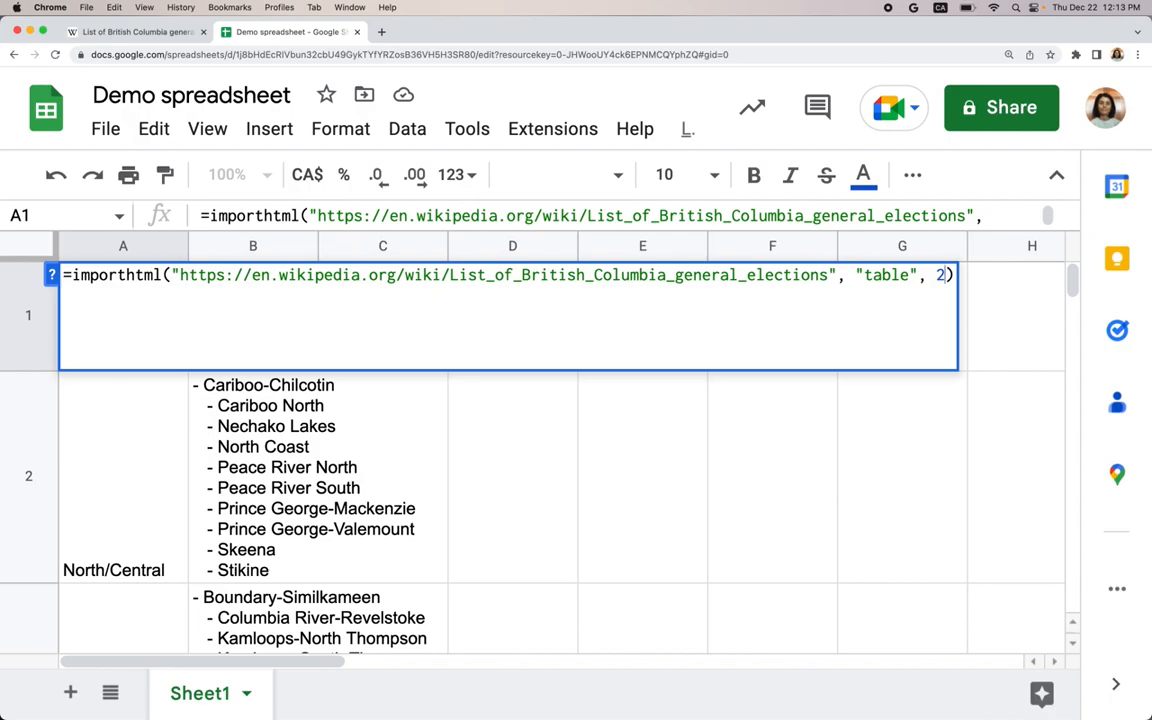
key(Return)
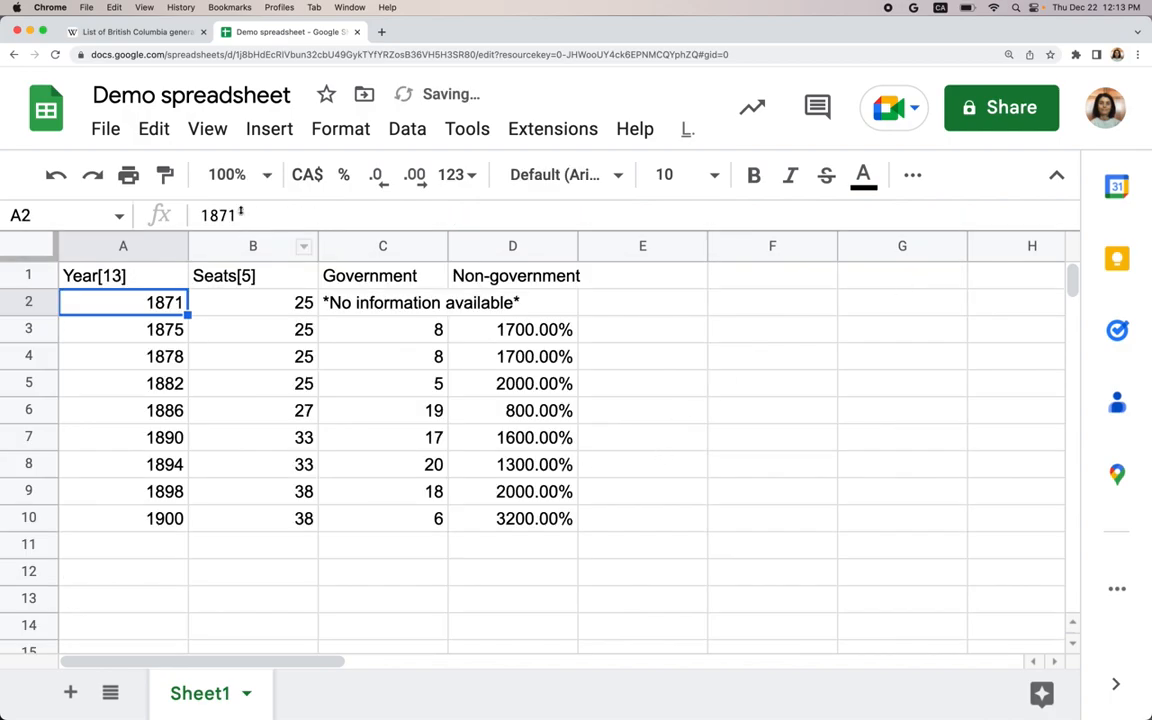
- Change the table index in the A1 formula to 1 to import the summary of results table
click(170, 34)
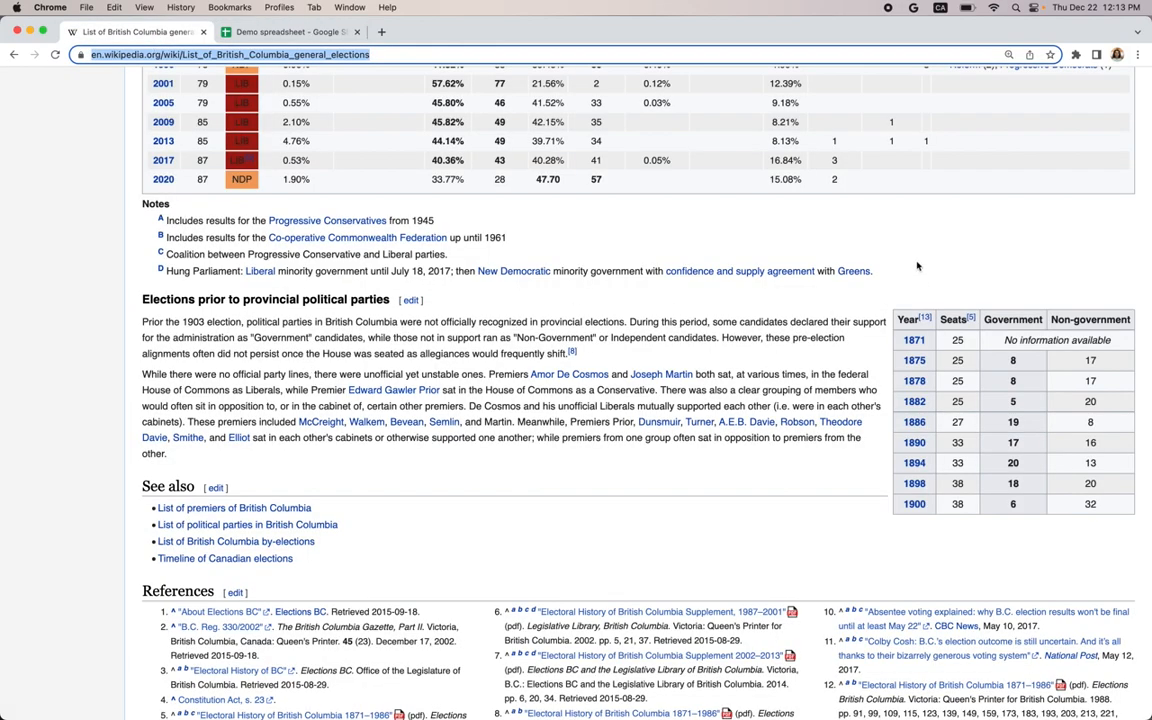
scroll(362, 337, left, 3)
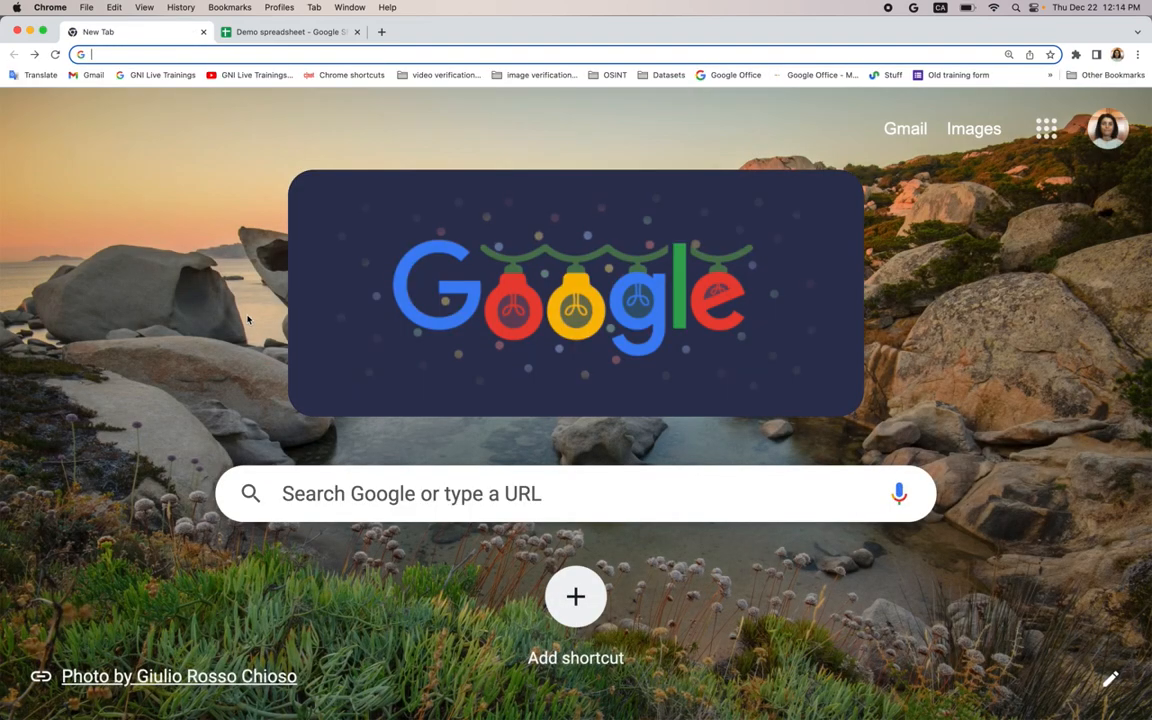
scroll(247, 321, right, 3)
scroll(357, 344, up, 5)
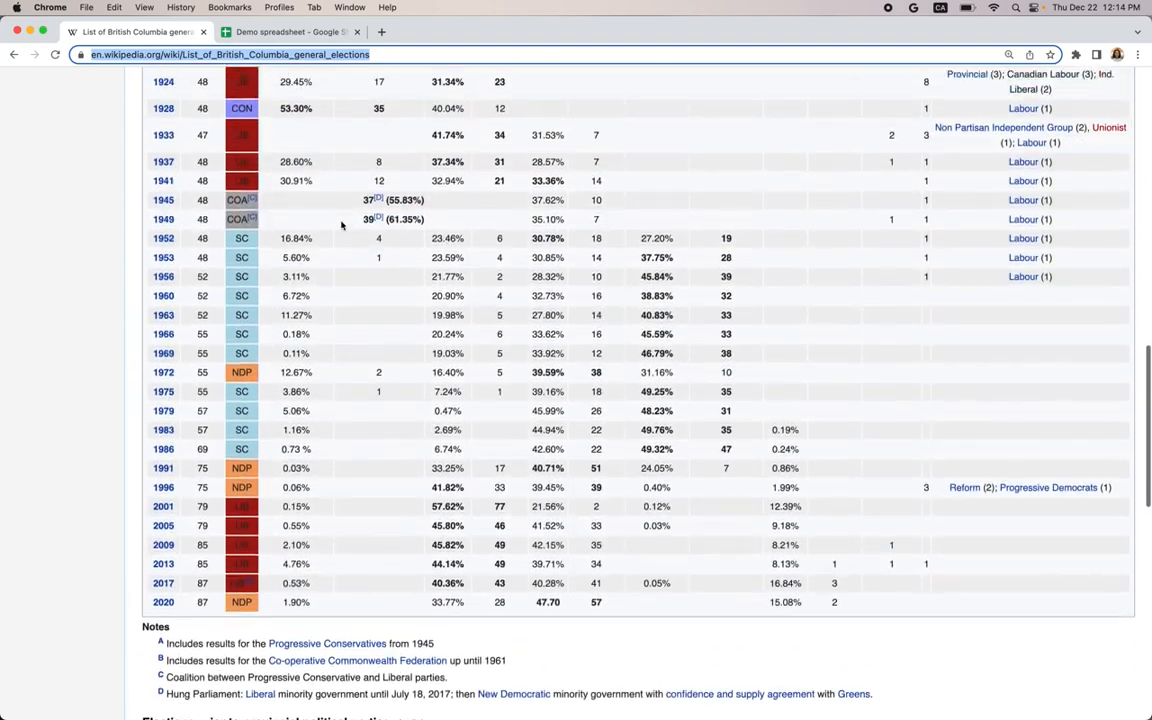
click(297, 37)
click(152, 281)
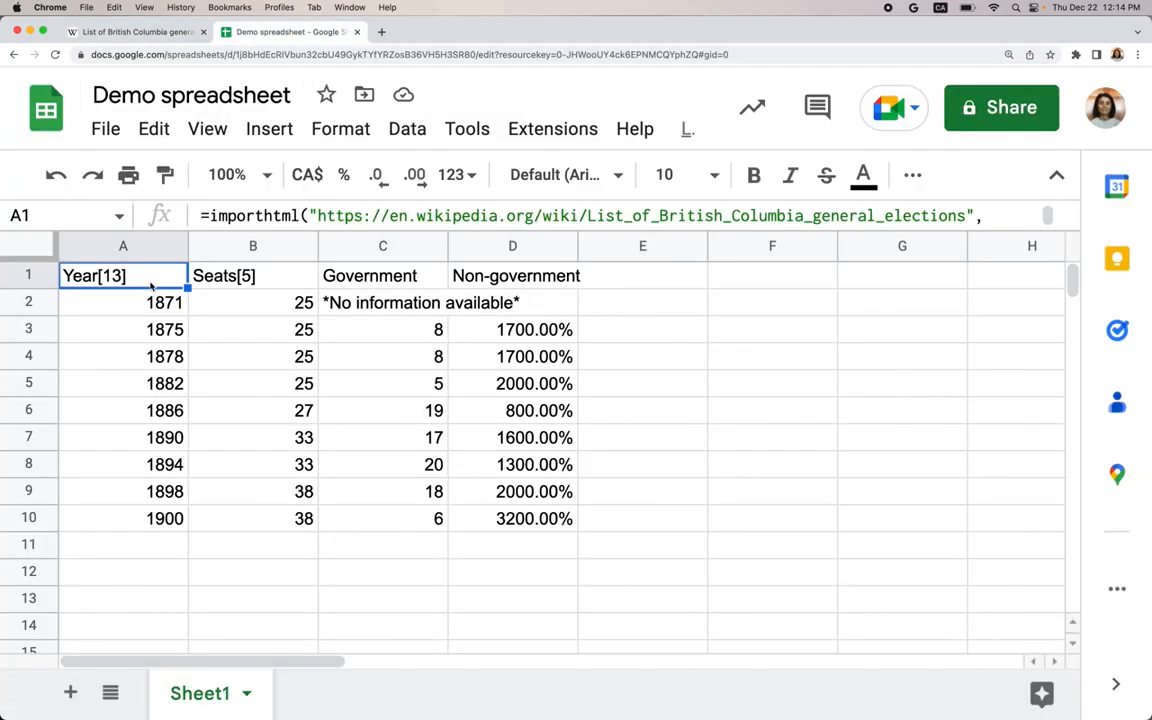
triple_click(931, 217)
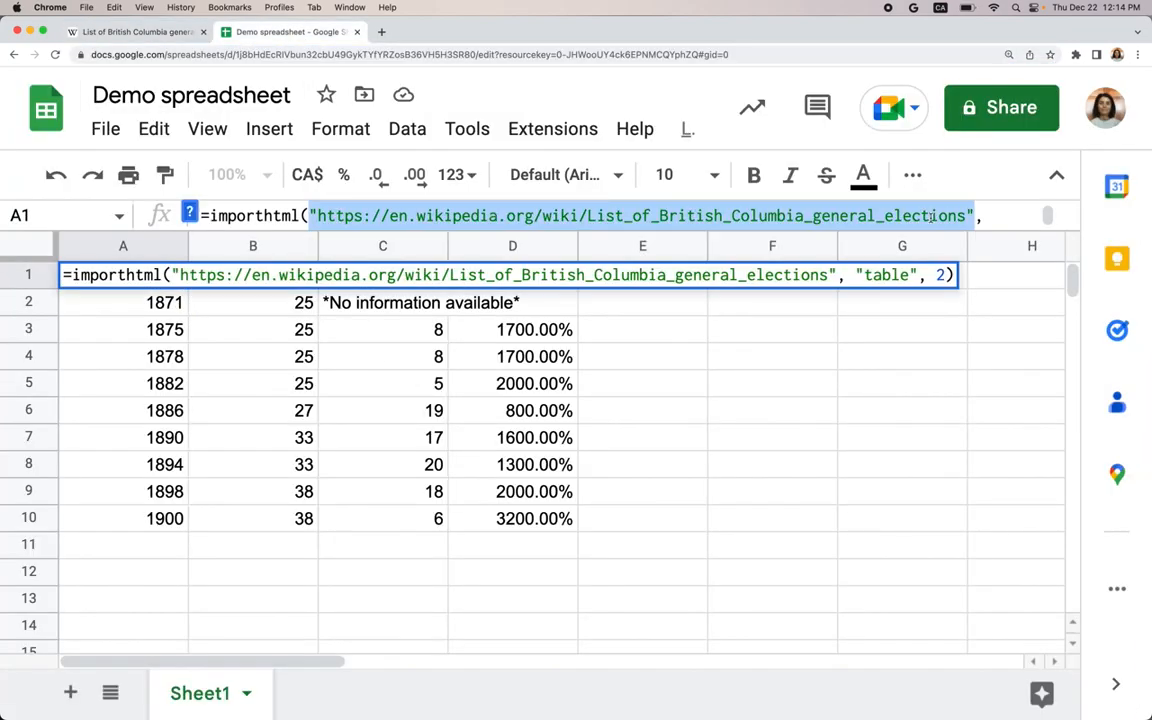
double_click(940, 275)
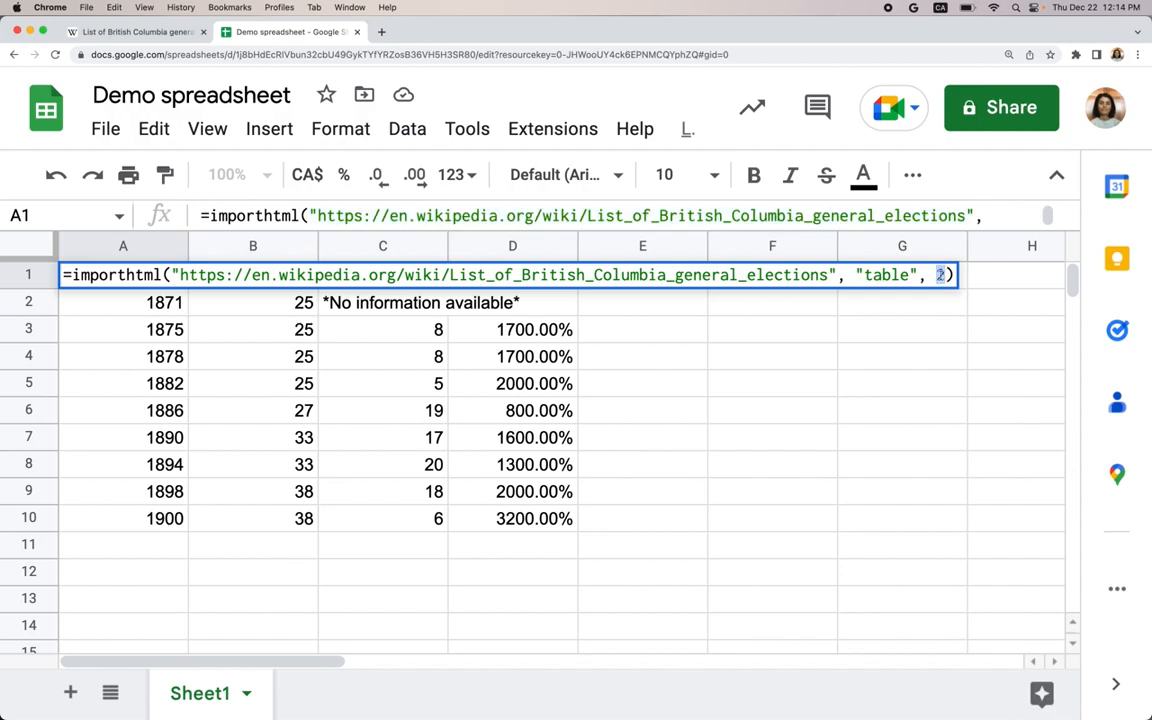
key(BackSpace)
text(1)
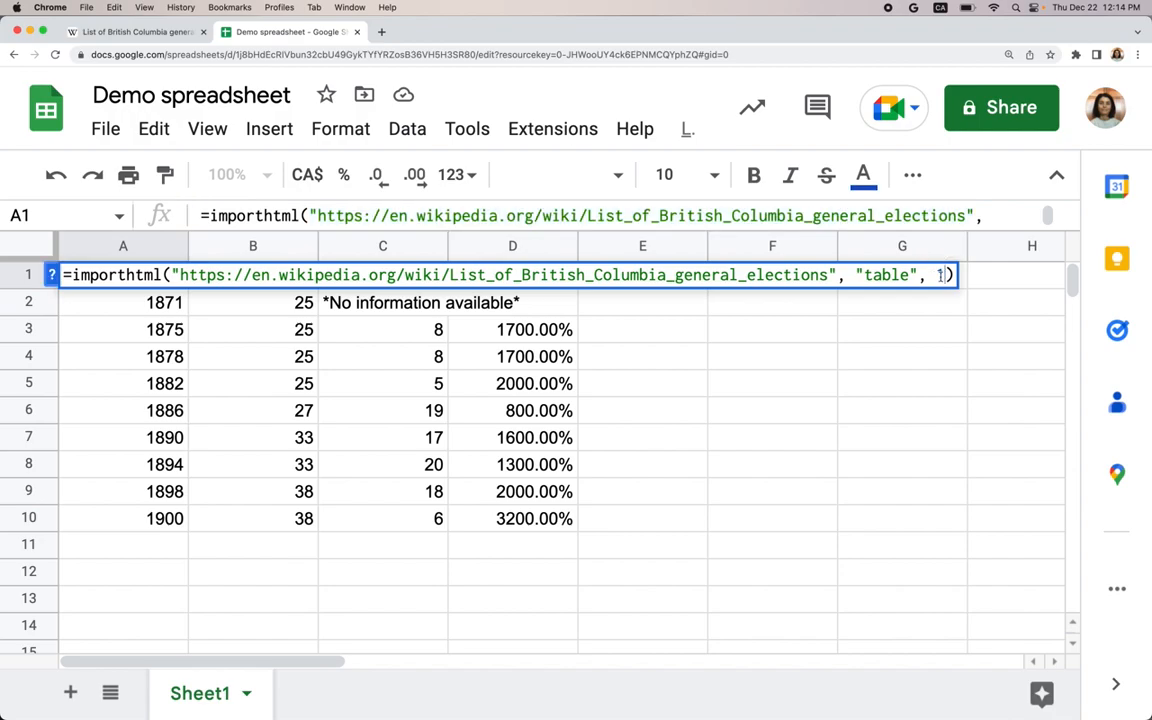
triple_click(904, 277)
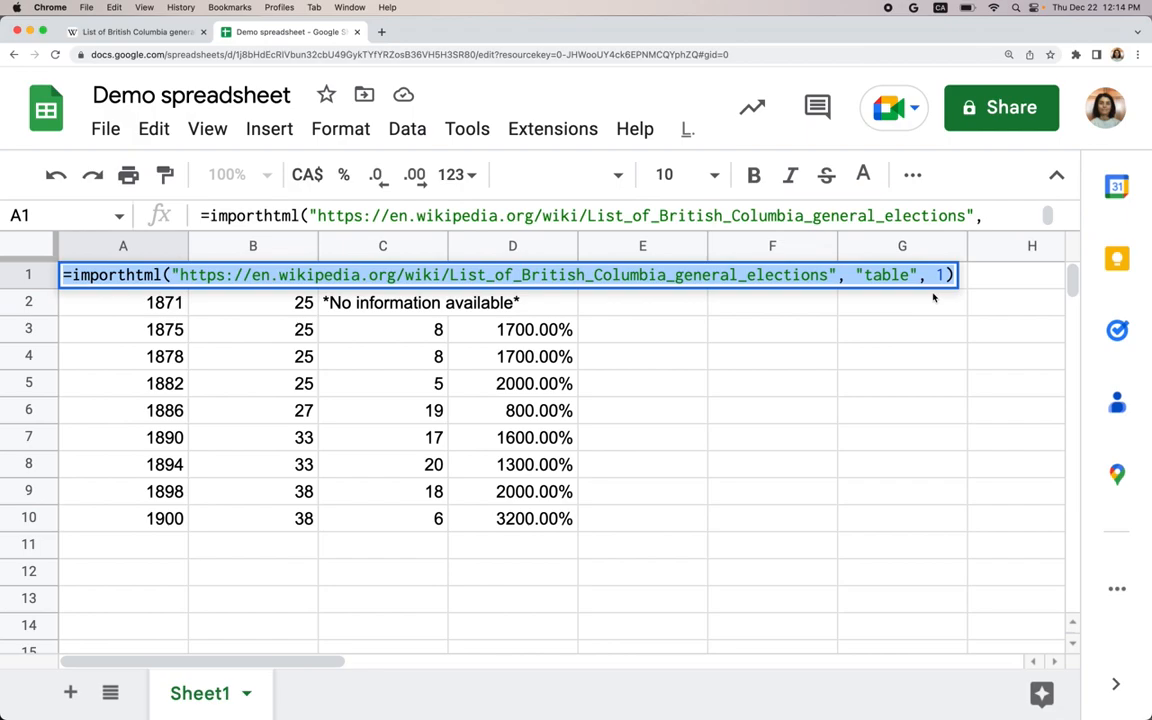
key(Return)
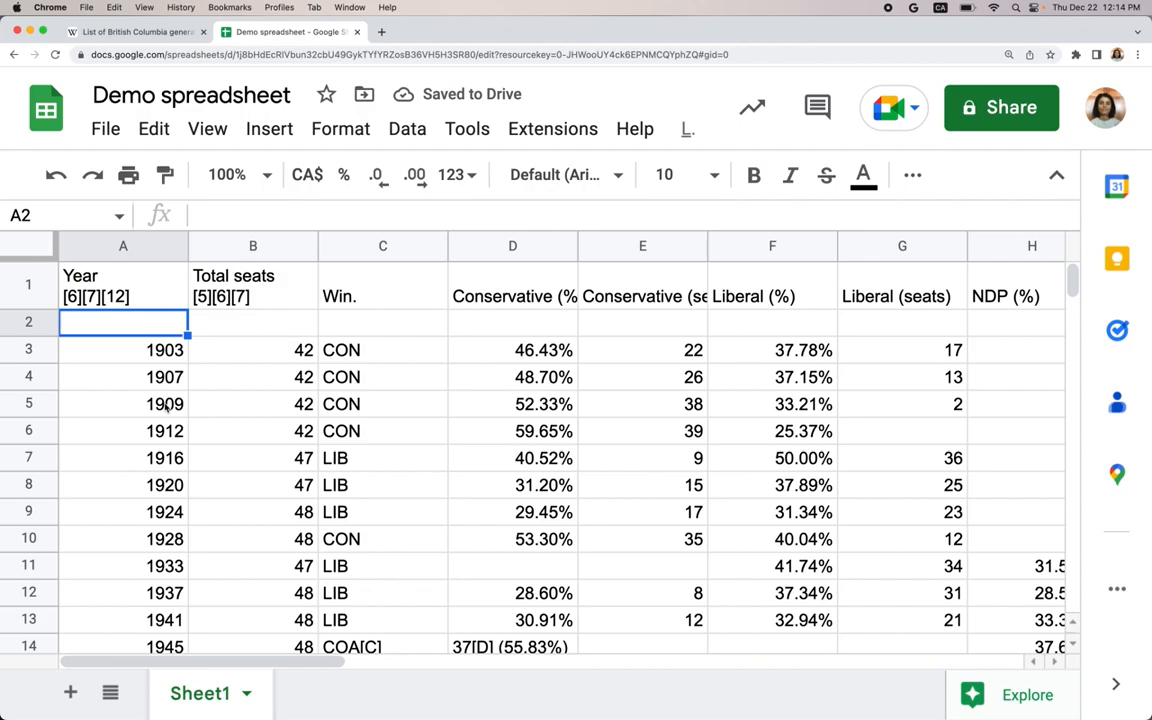
- Scroll through the imported election results in the sheet
scroll(168, 405, down, 5)
scroll(168, 405, down, 3)
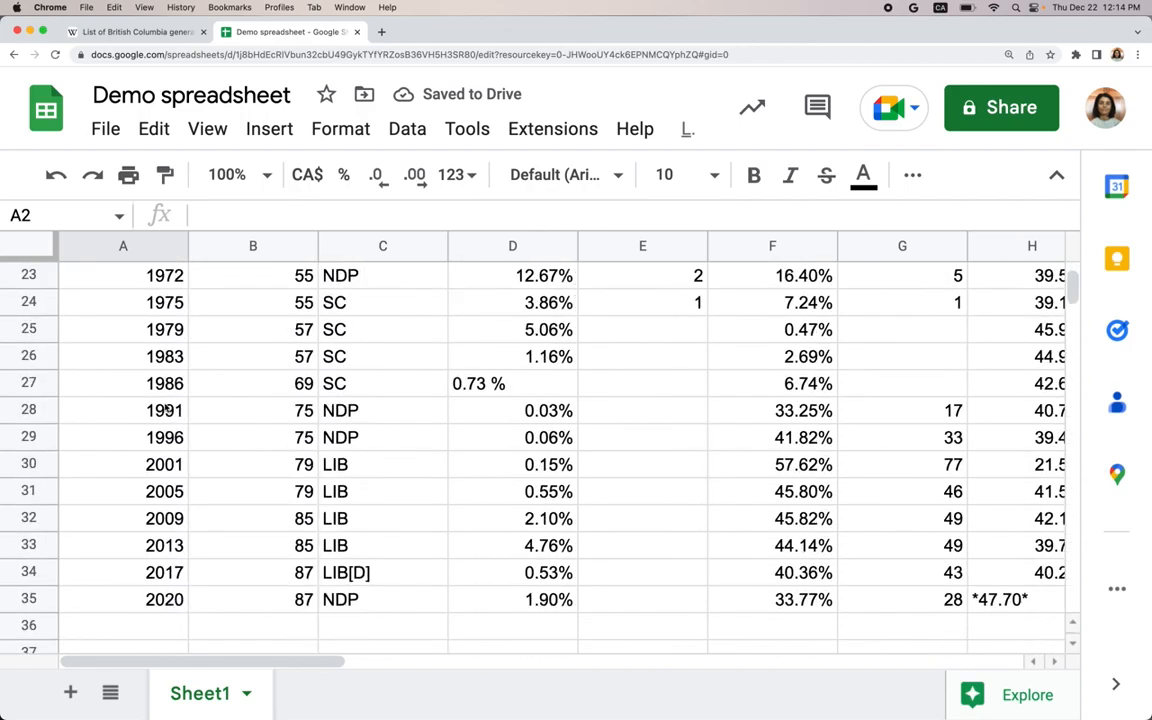
scroll(168, 405, up, 8)
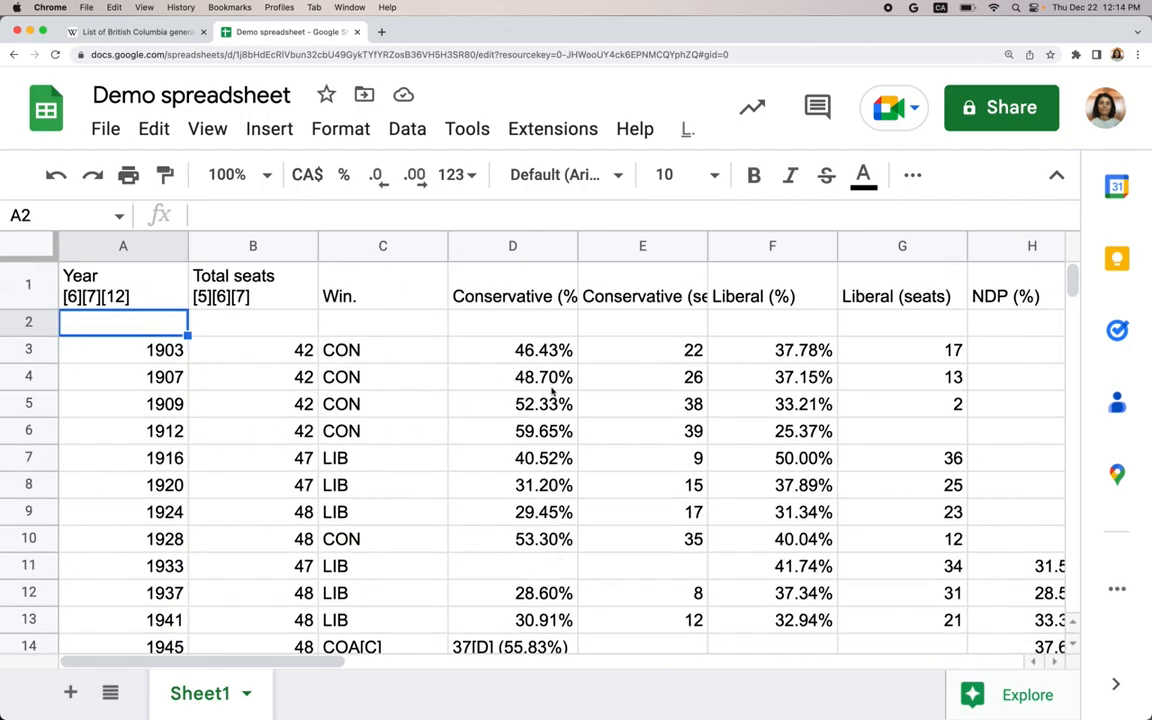